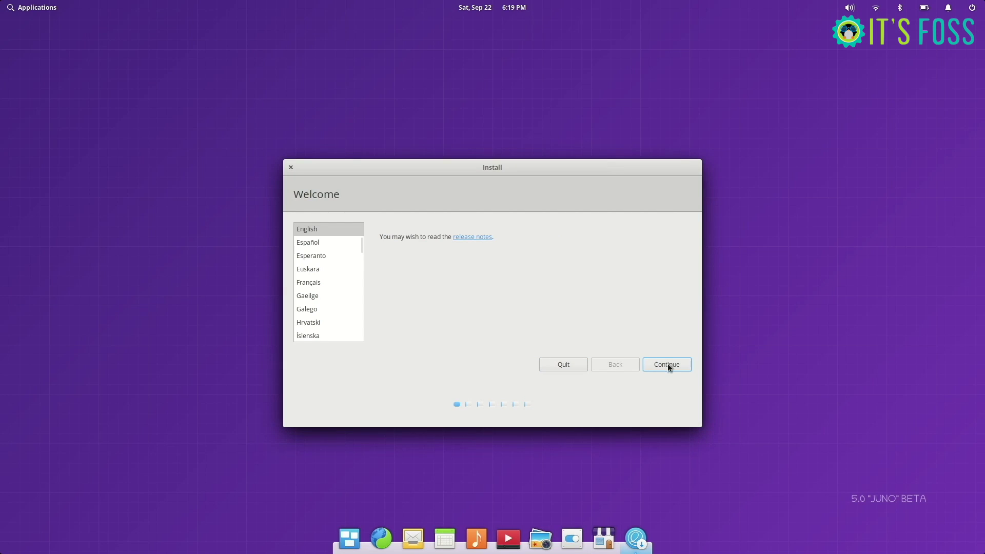
Step: Keep the English (US) layout, turn off update downloads, and choose 'Something else' partitioning
click(667, 363)
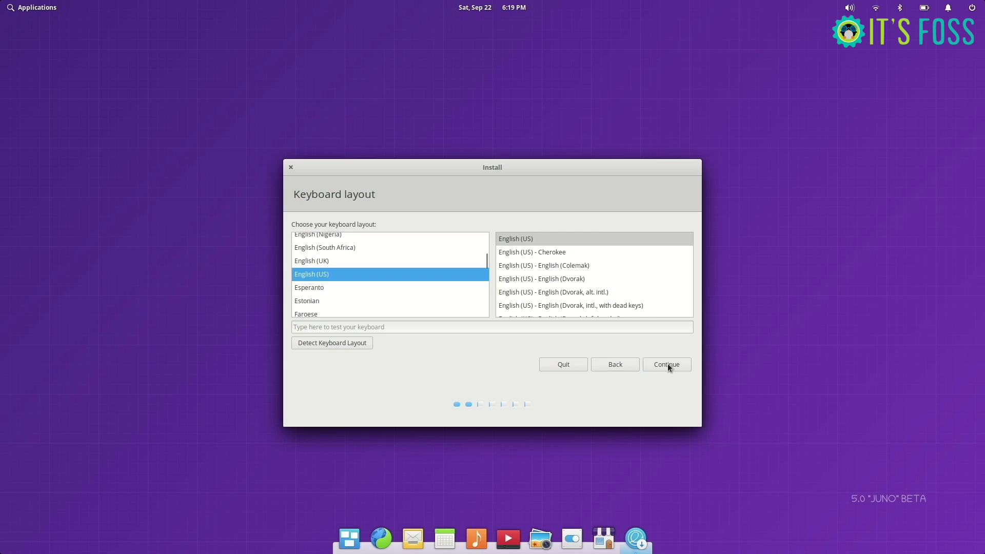
click(667, 364)
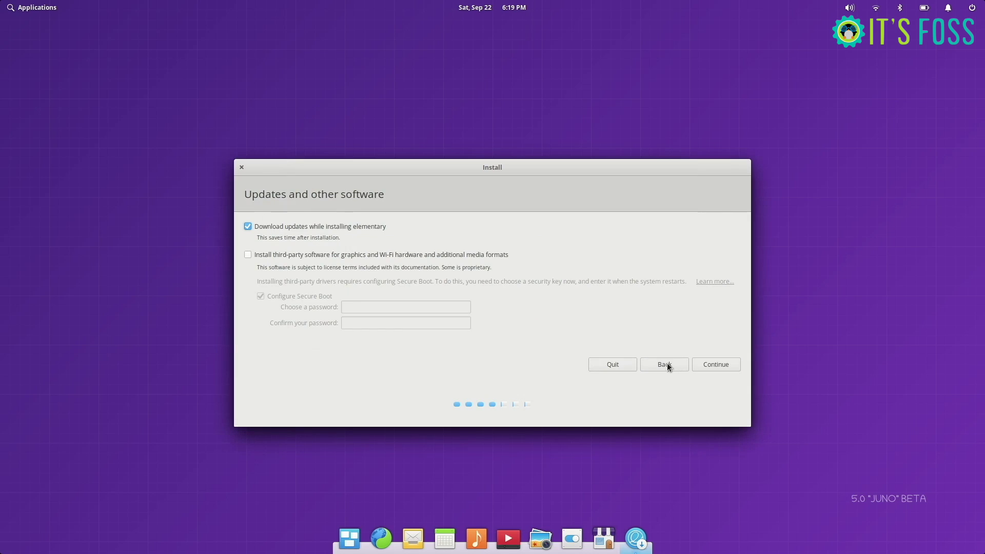
click(248, 227)
click(718, 364)
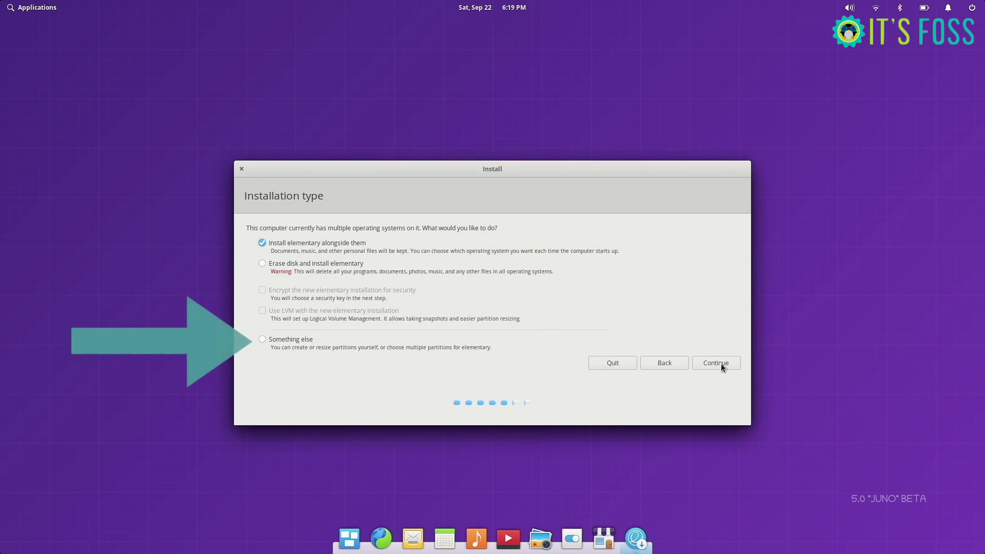
click(262, 340)
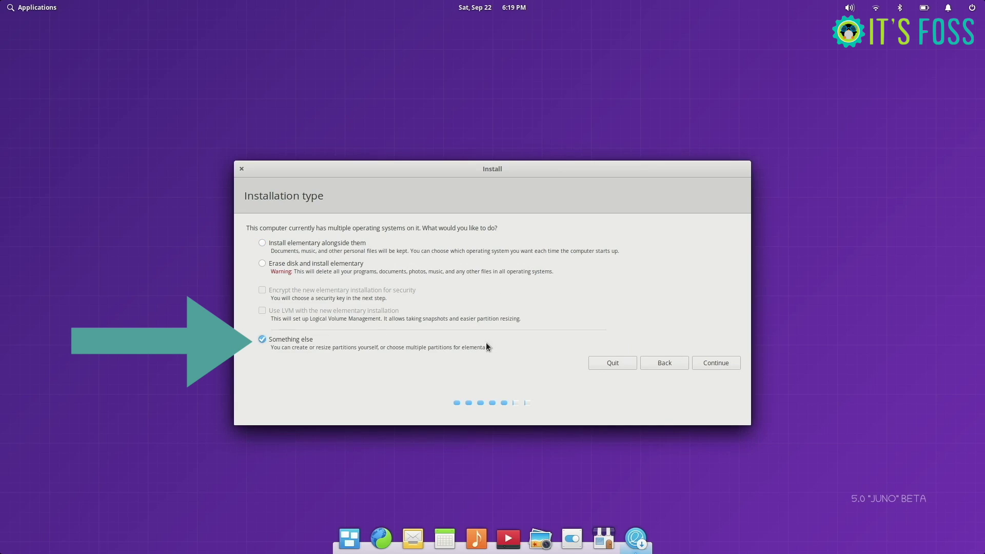
Step: Bring up the disk's partition table and scroll through the listed partitions
click(718, 362)
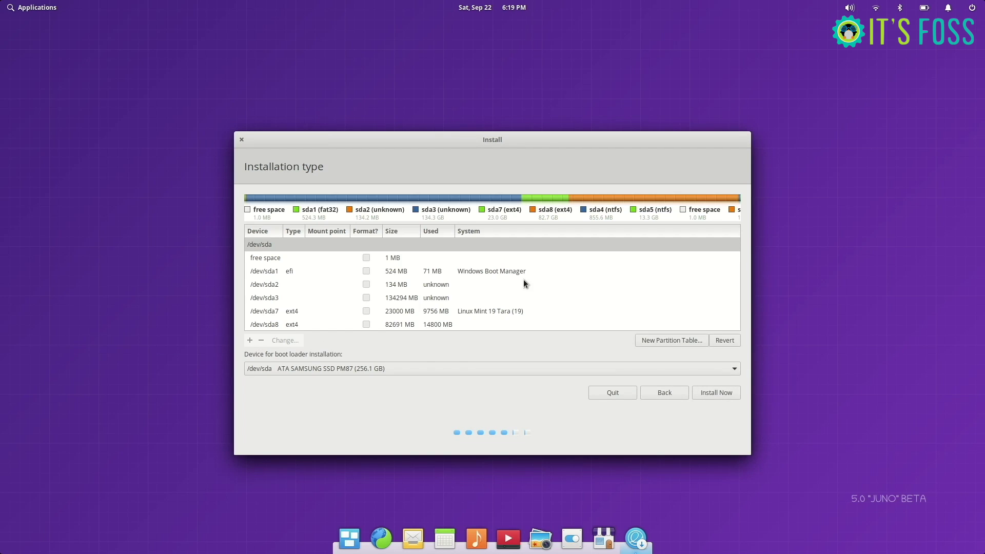
scroll(523, 281, down, 3)
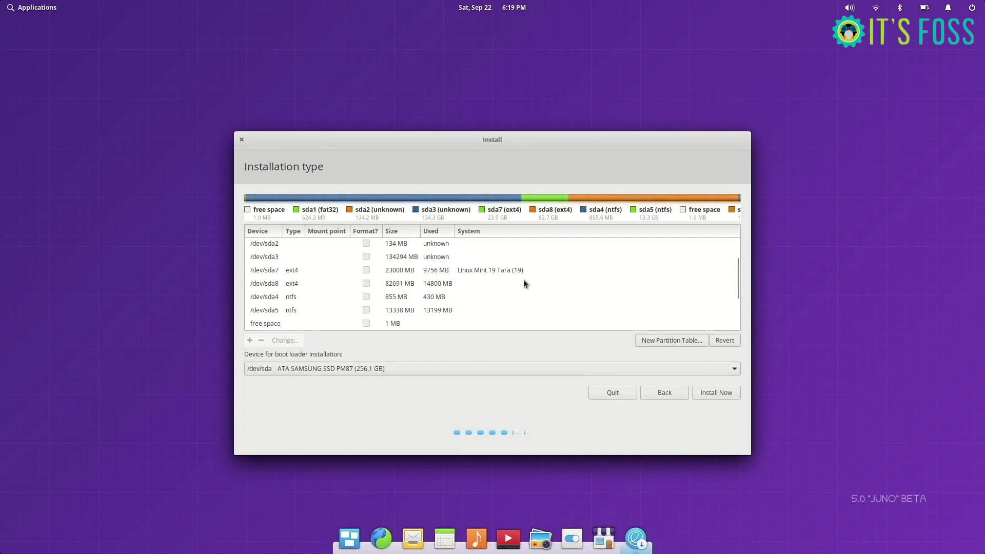
scroll(524, 280, down, 5)
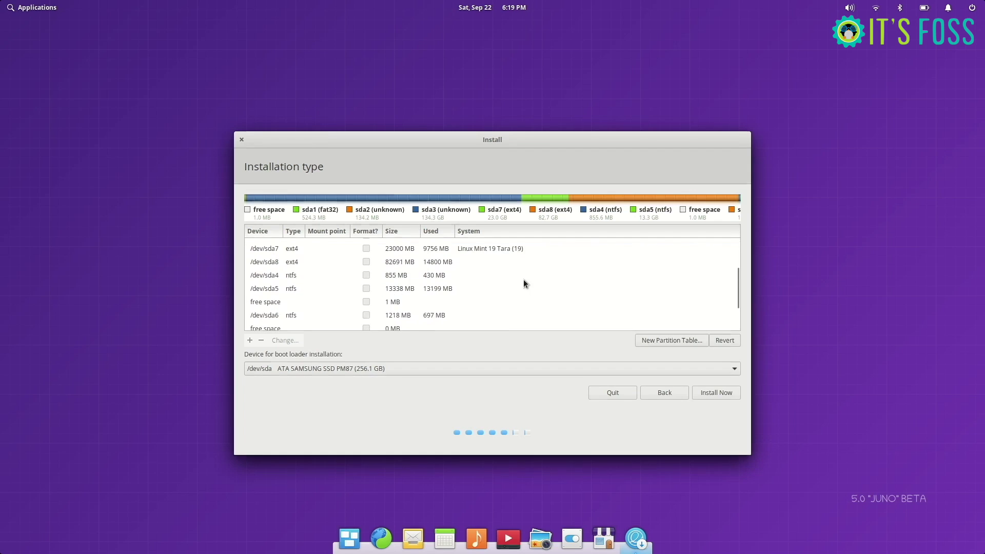
scroll(523, 281, up, 4)
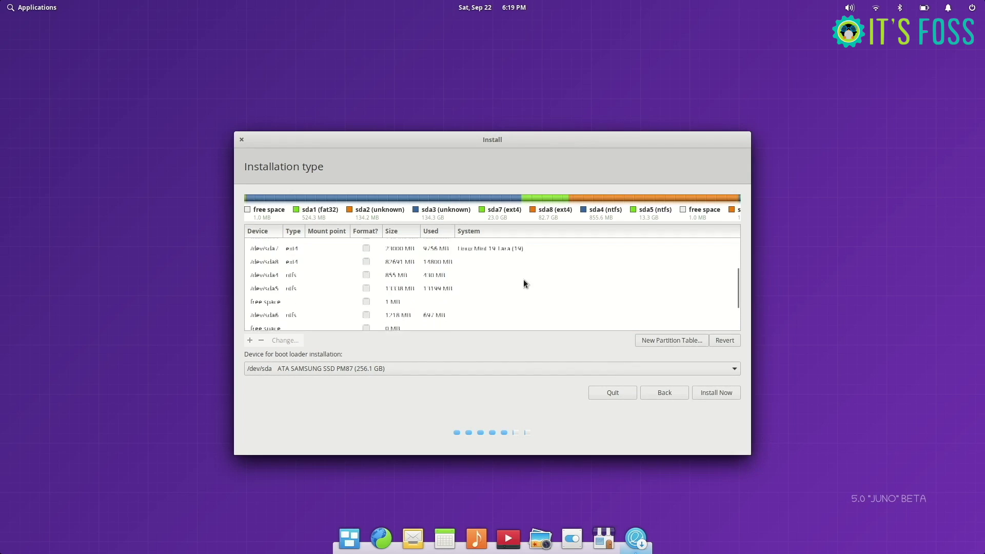
scroll(524, 281, up, 1)
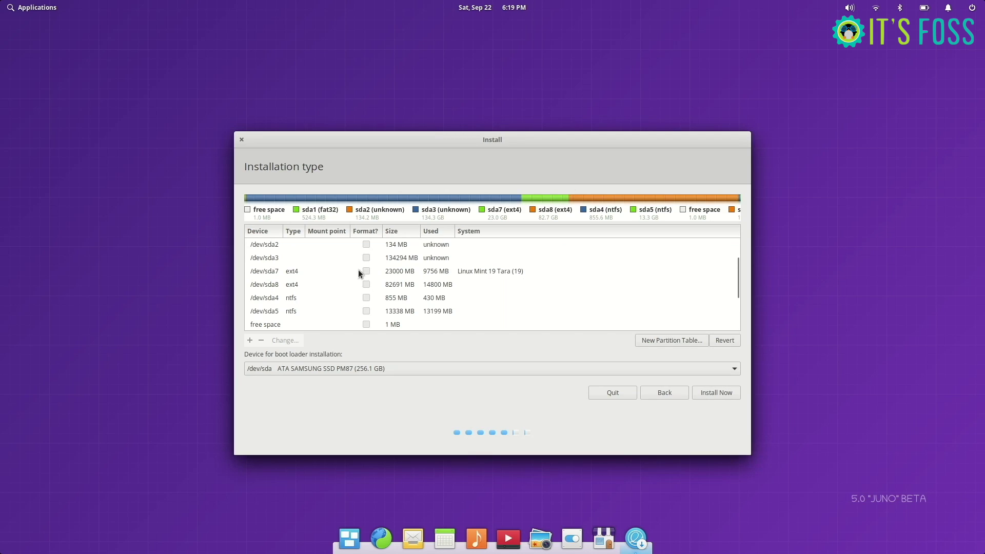
Step: Delete the 23000 MB Linux Mint 19 partition /dev/sda7
click(400, 271)
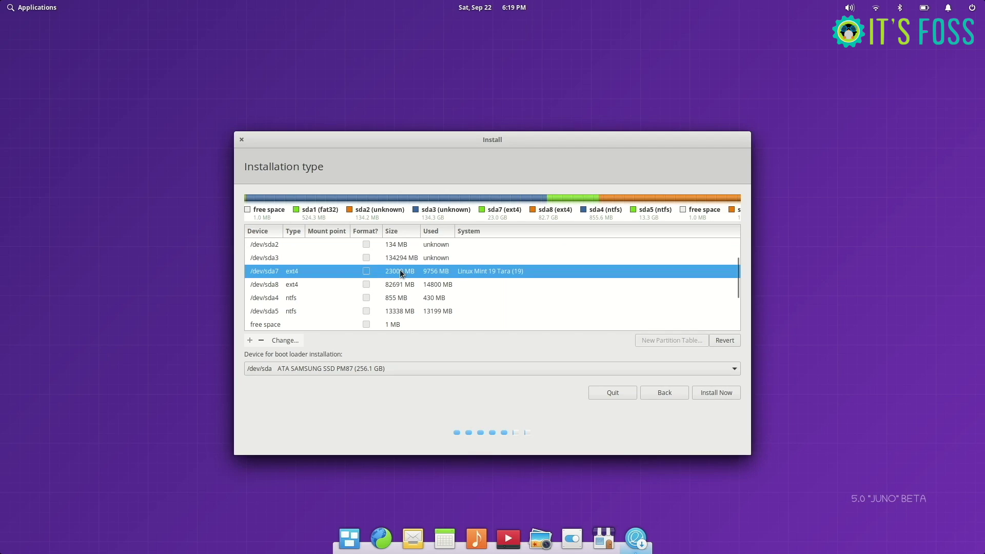
click(398, 285)
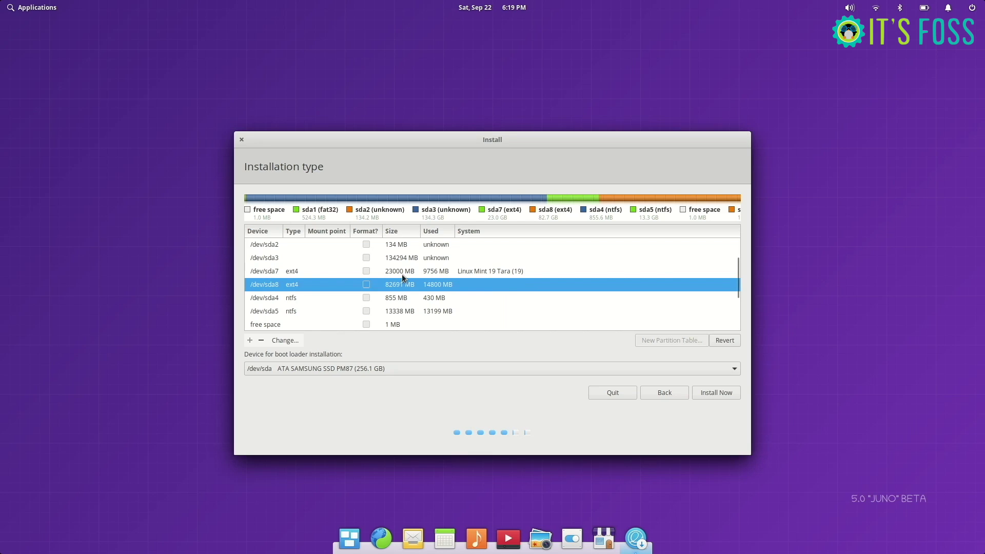
click(402, 274)
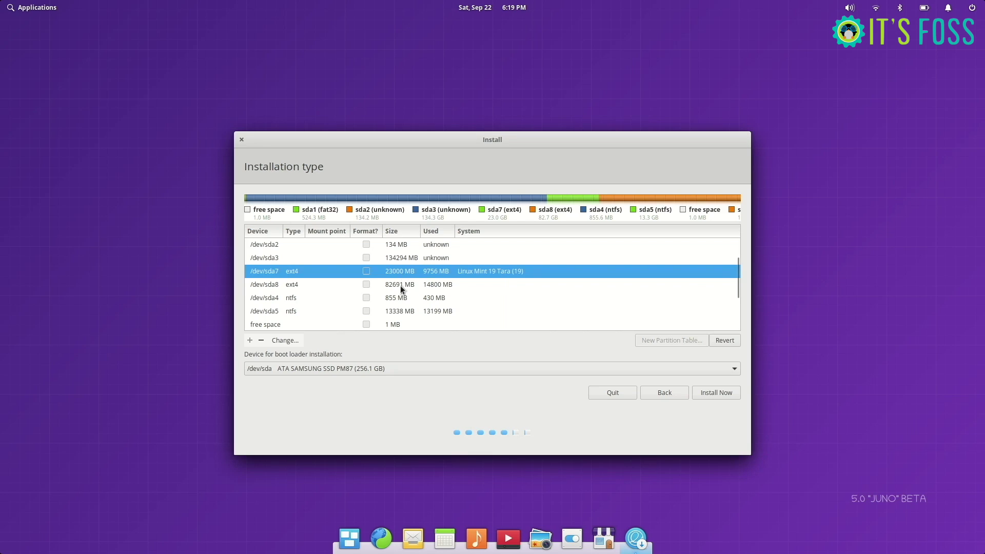
click(401, 285)
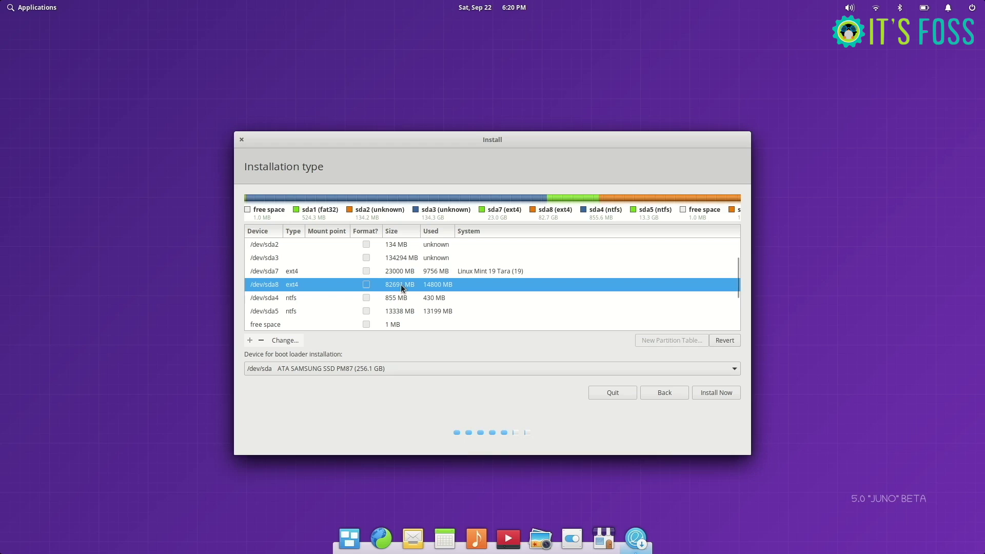
click(288, 275)
click(261, 341)
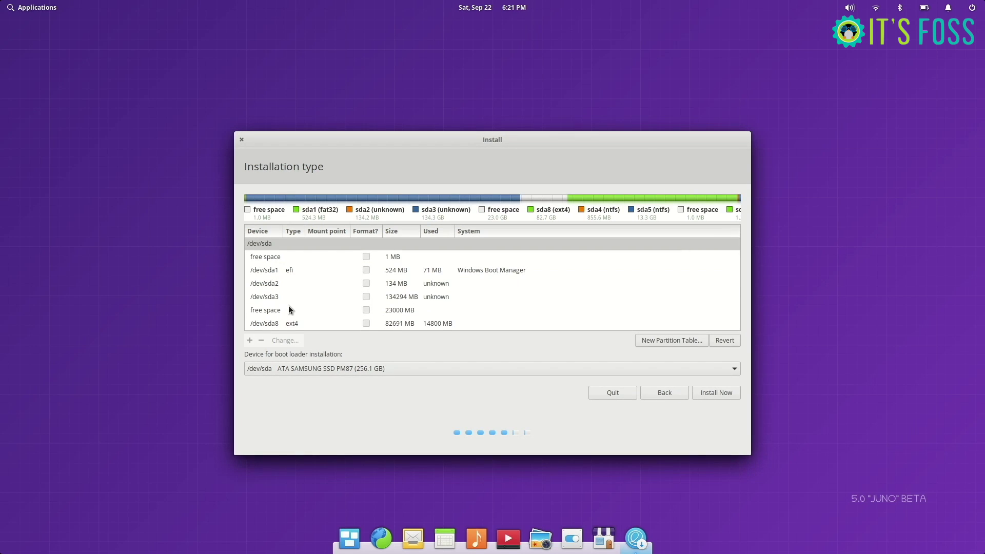
Step: Create a 23000 MB logical ext4 partition in the free space, mounted at /
scroll(288, 306, down, 2)
scroll(288, 305, down, 1)
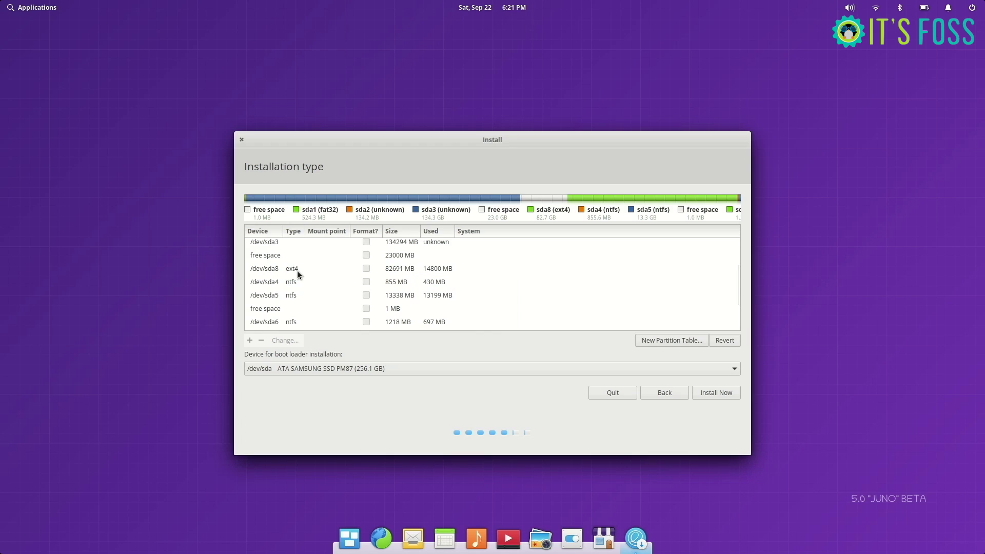
click(274, 258)
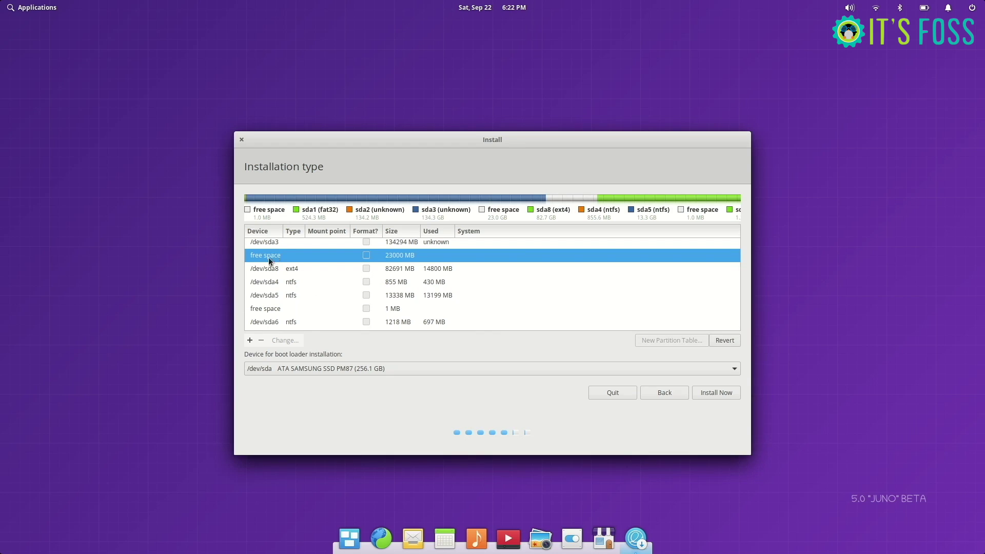
click(250, 340)
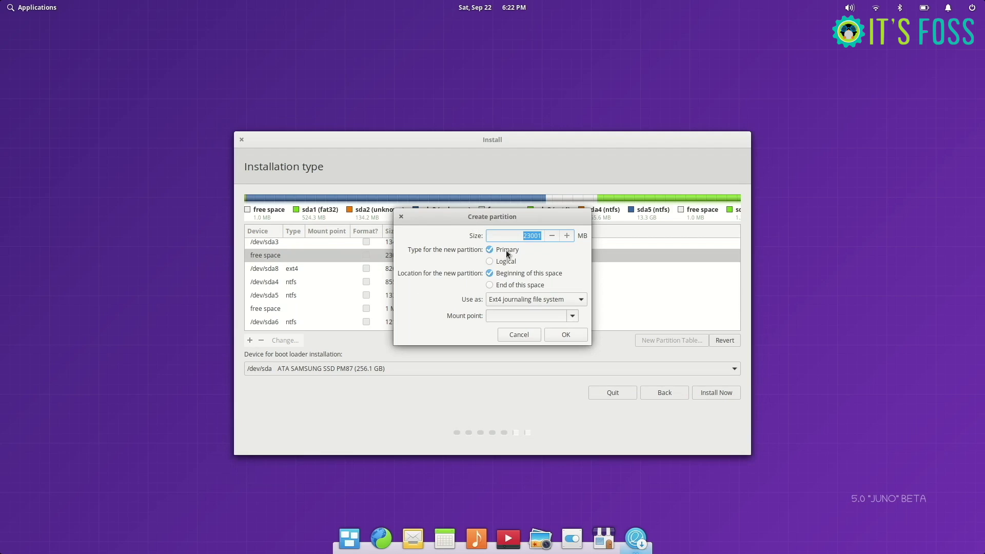
click(489, 261)
click(572, 316)
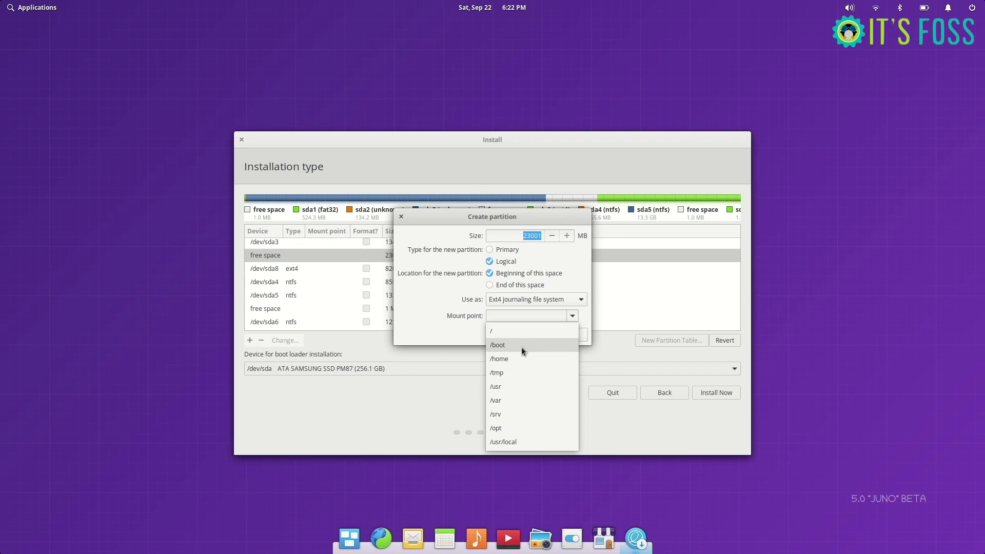
click(513, 330)
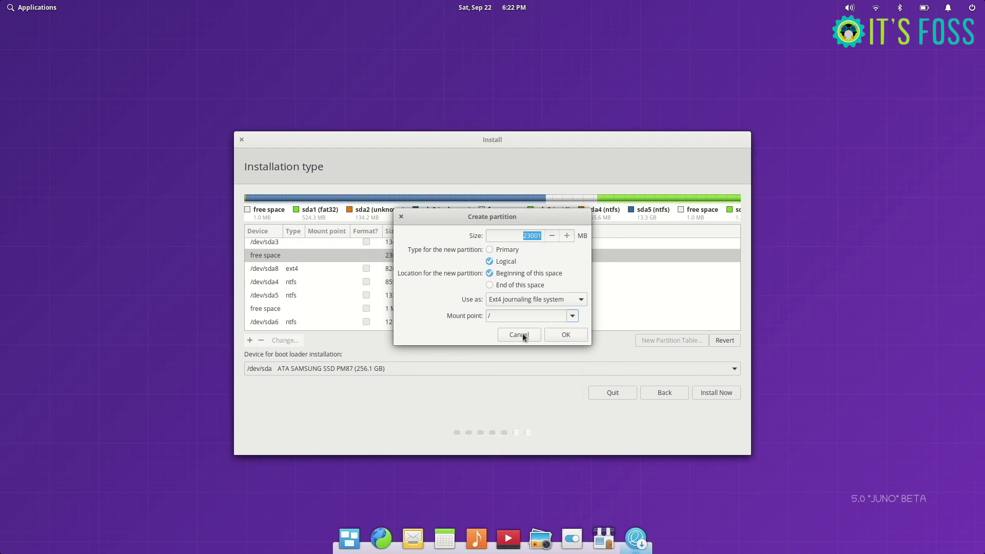
click(564, 335)
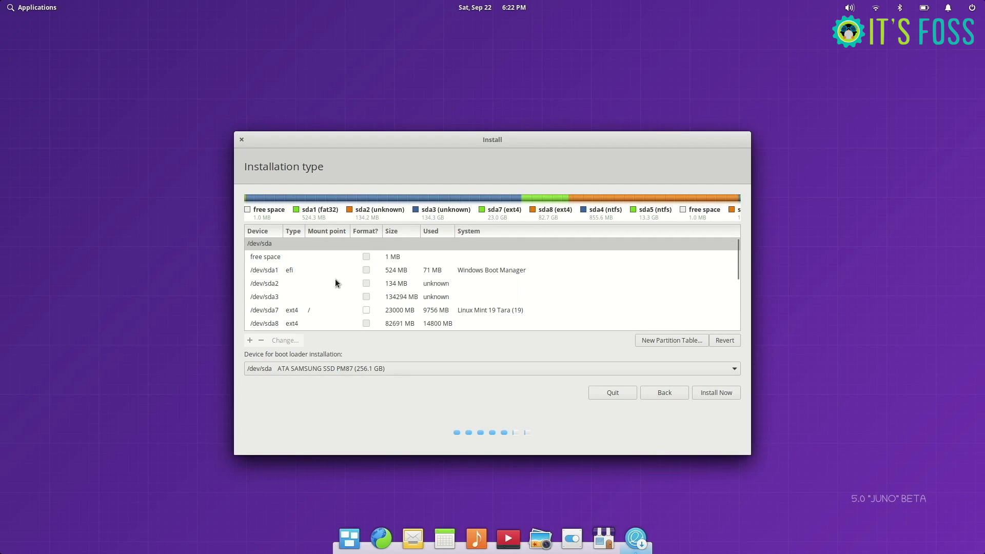
Step: Mark the new root partition /dev/sda7 to be formatted
scroll(328, 289, down, 2)
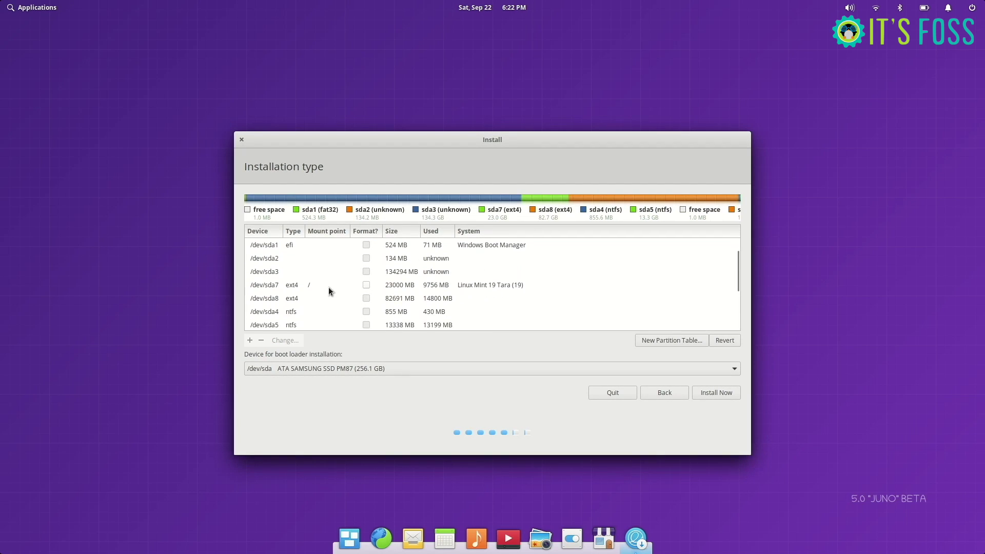
click(315, 286)
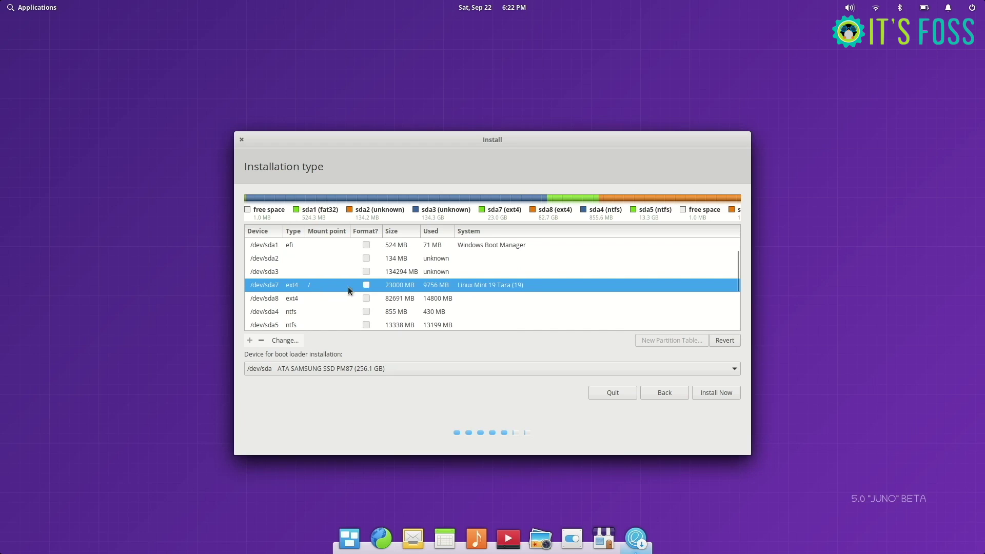
click(366, 286)
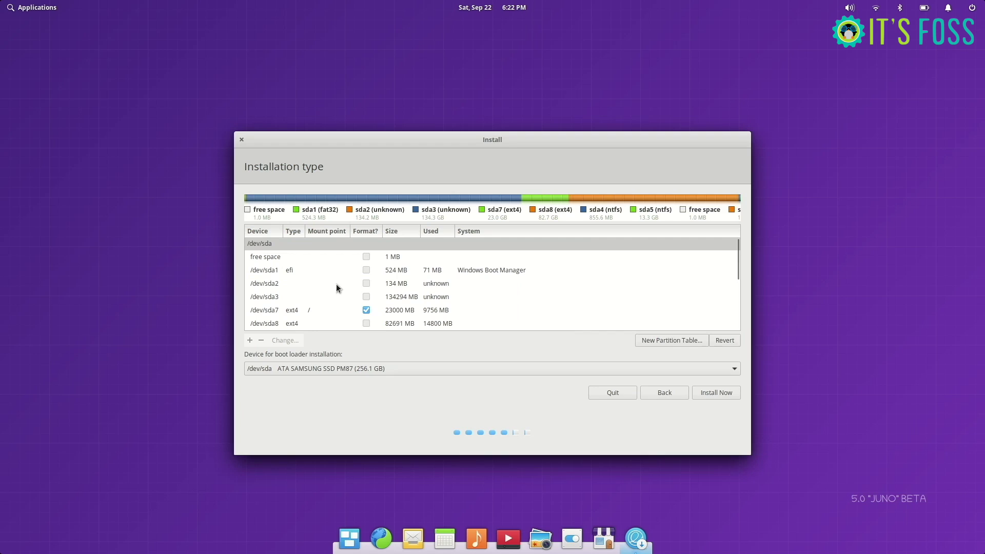
scroll(336, 286, down, 2)
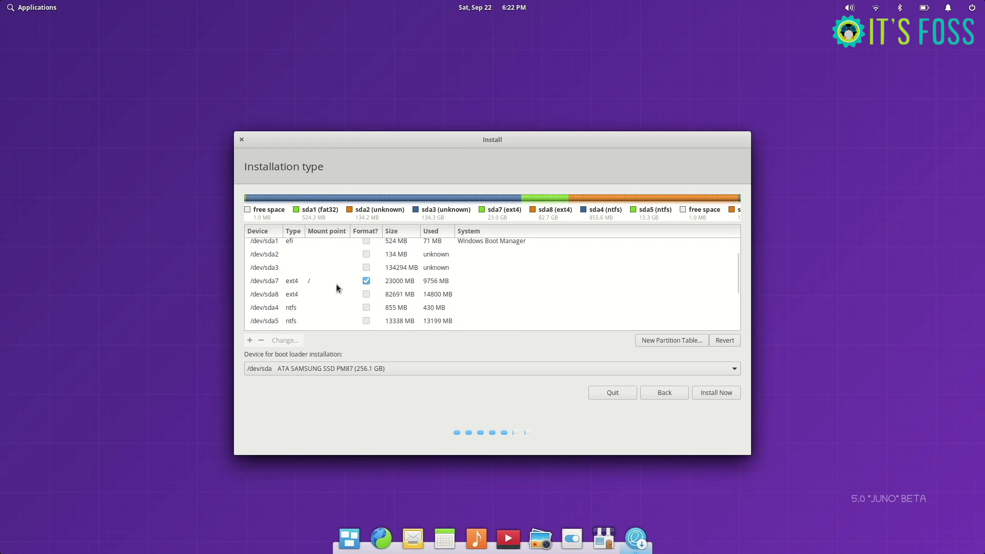
Step: Set /dev/sda8 to Ext4 journaling mounted at /home, left unformatted
click(325, 294)
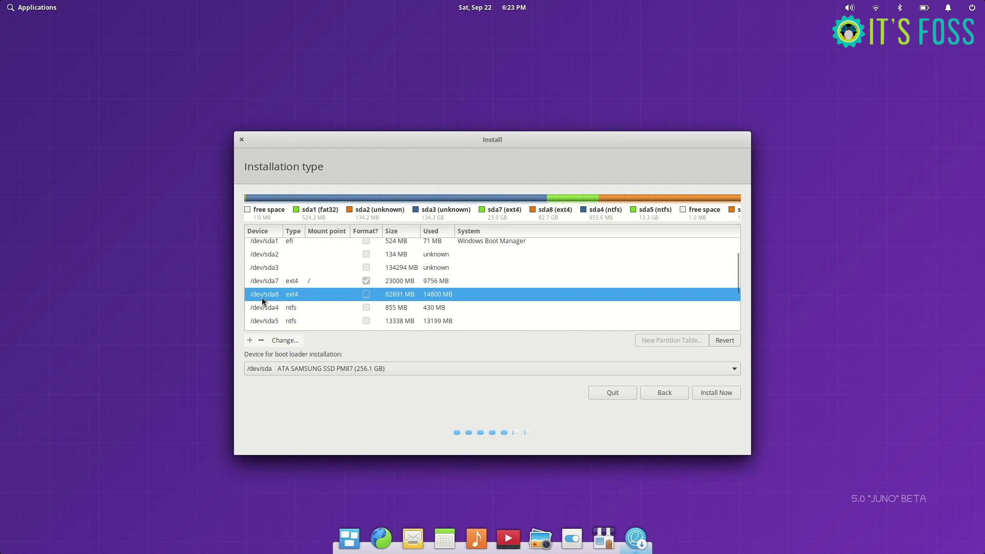
click(287, 343)
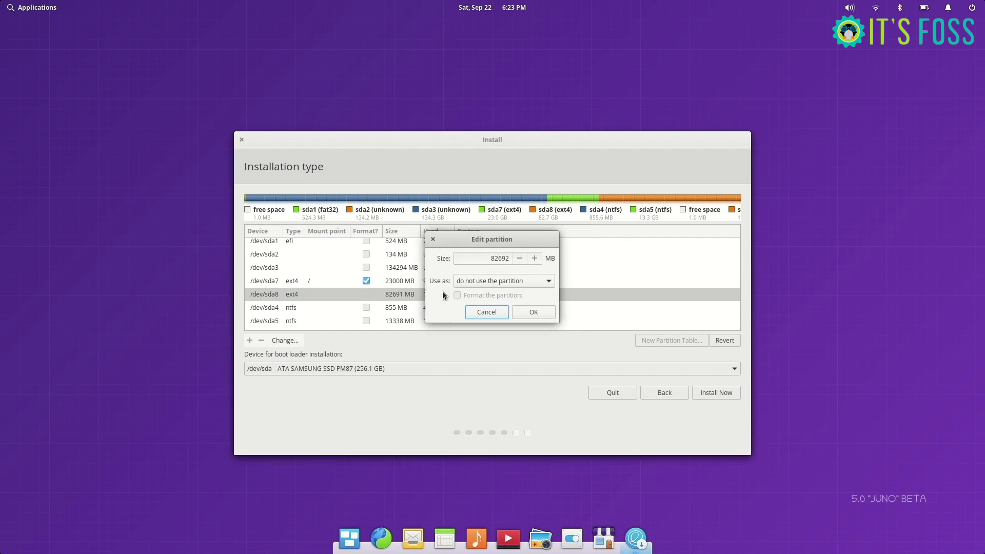
click(524, 281)
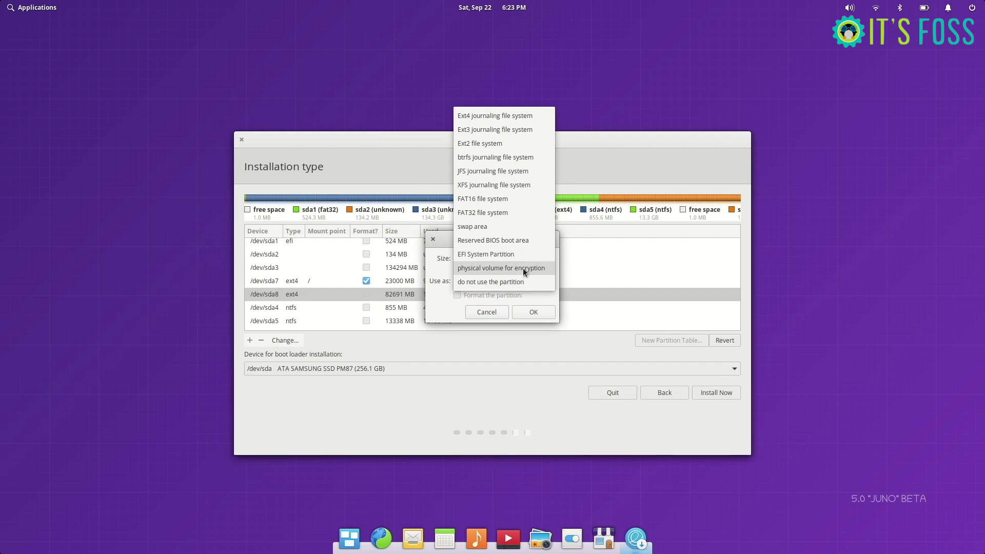
click(505, 117)
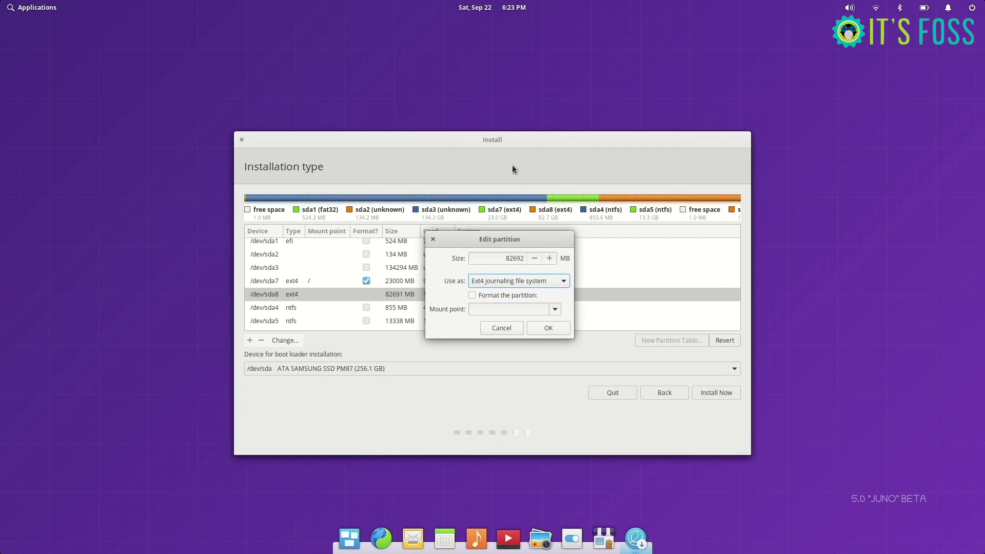
click(554, 310)
click(509, 351)
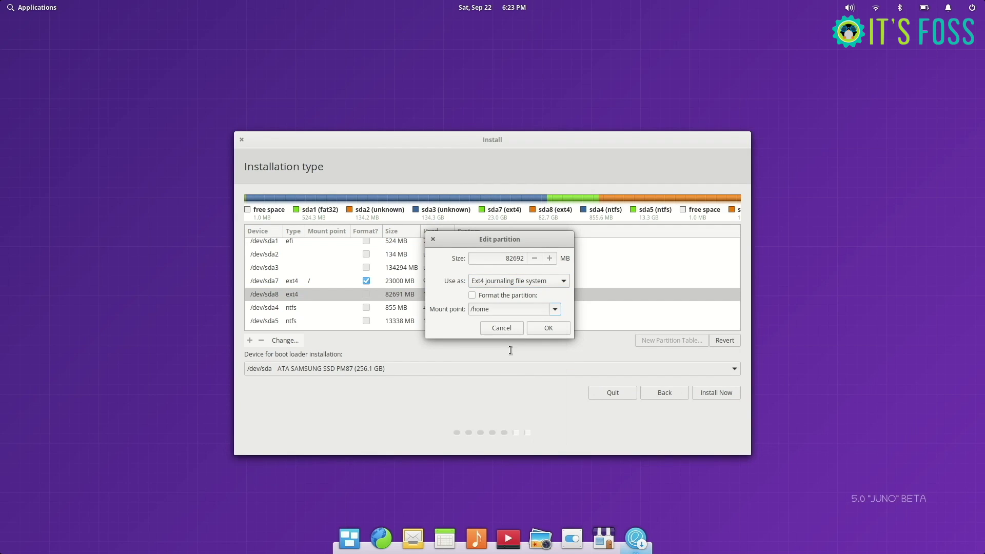
click(547, 329)
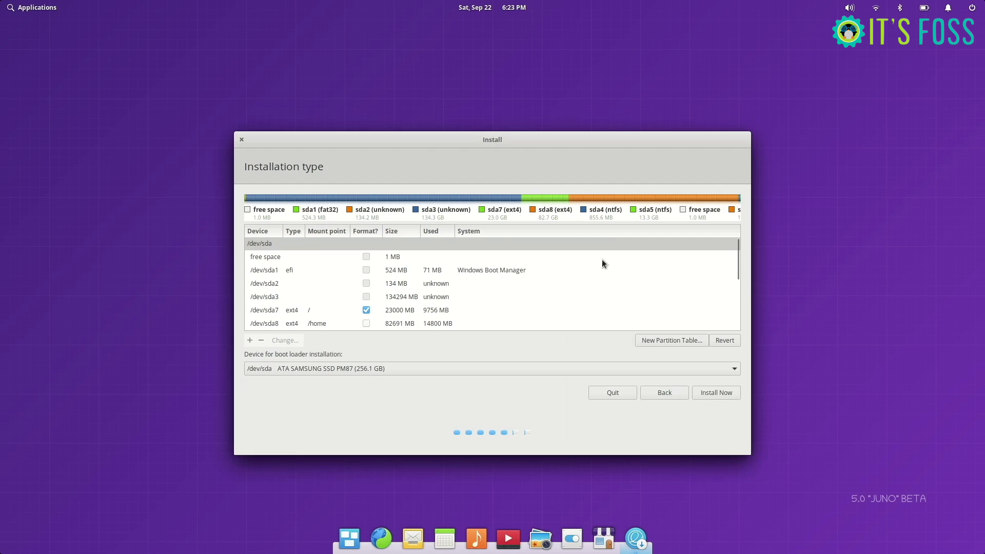
scroll(602, 261, down, 3)
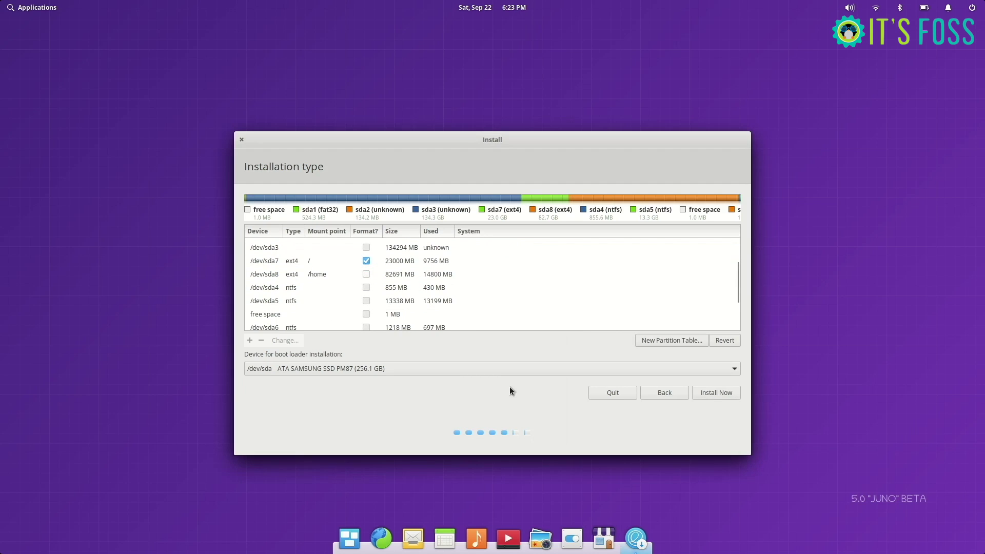
Step: Start Install Now, approve writing partition changes, and keep Kolkata as the location
click(703, 392)
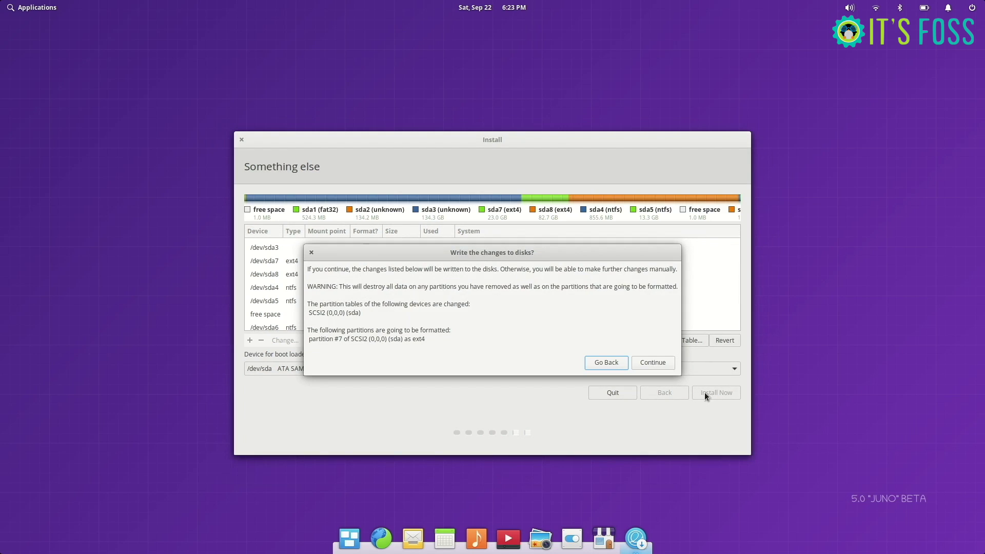
click(651, 362)
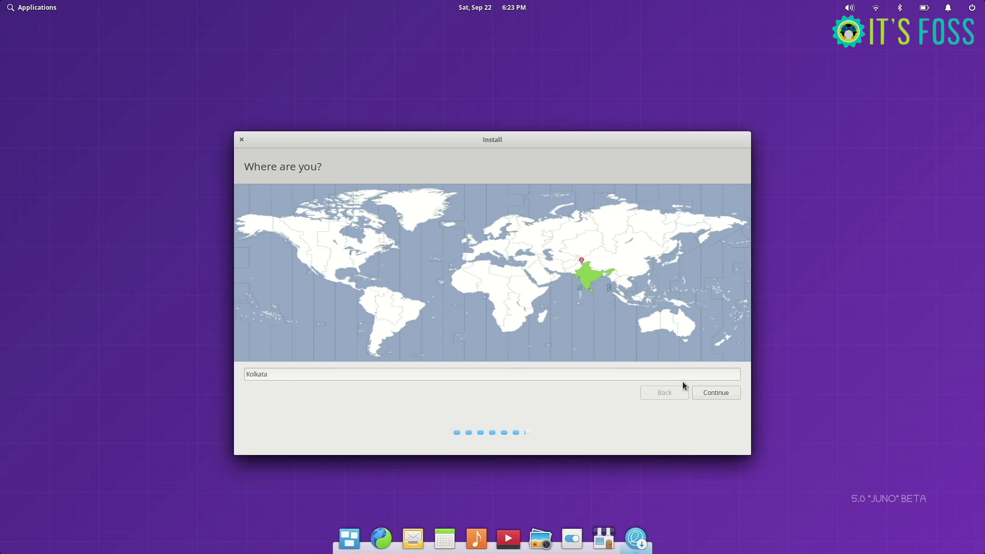
click(709, 395)
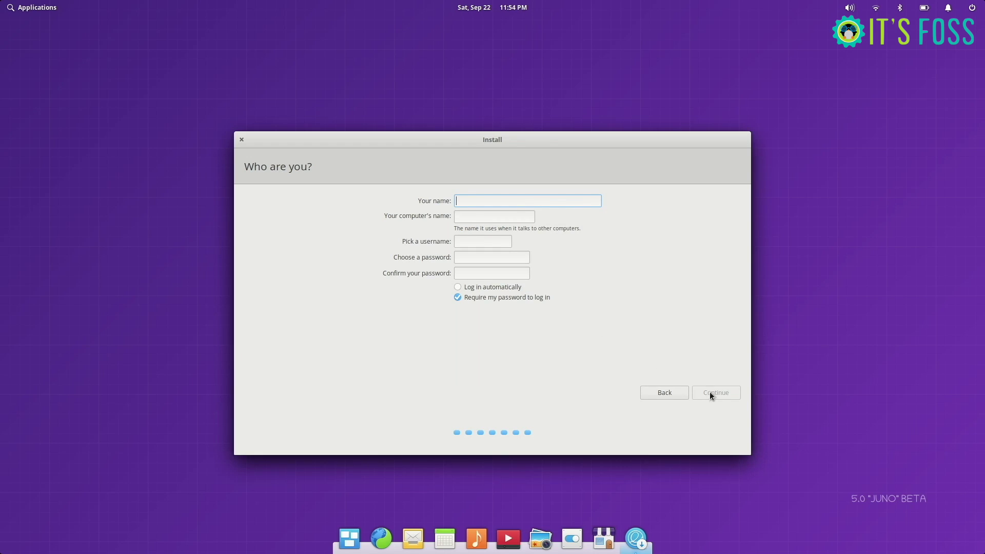
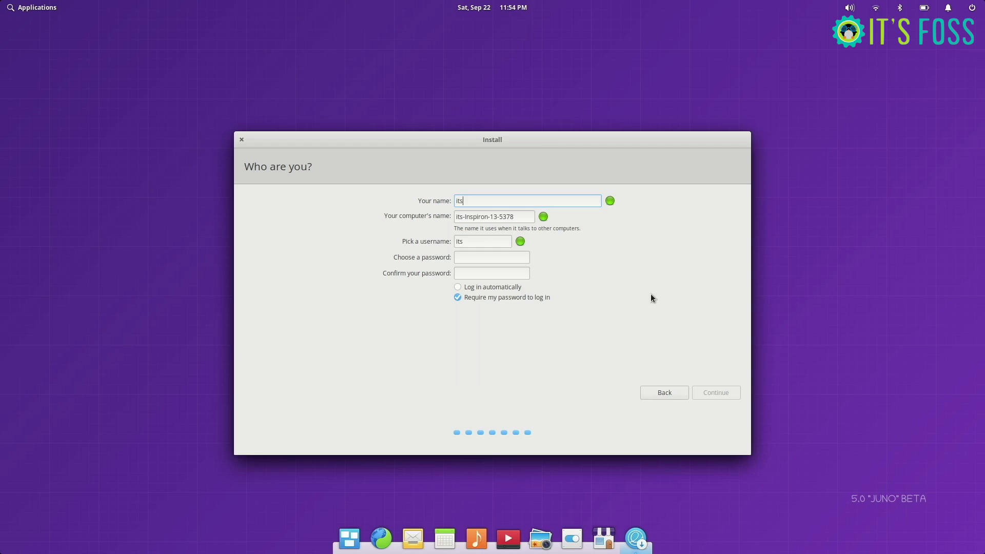
Step: Enter the user's name, then type the login password and retype it to confirm
click(478, 258)
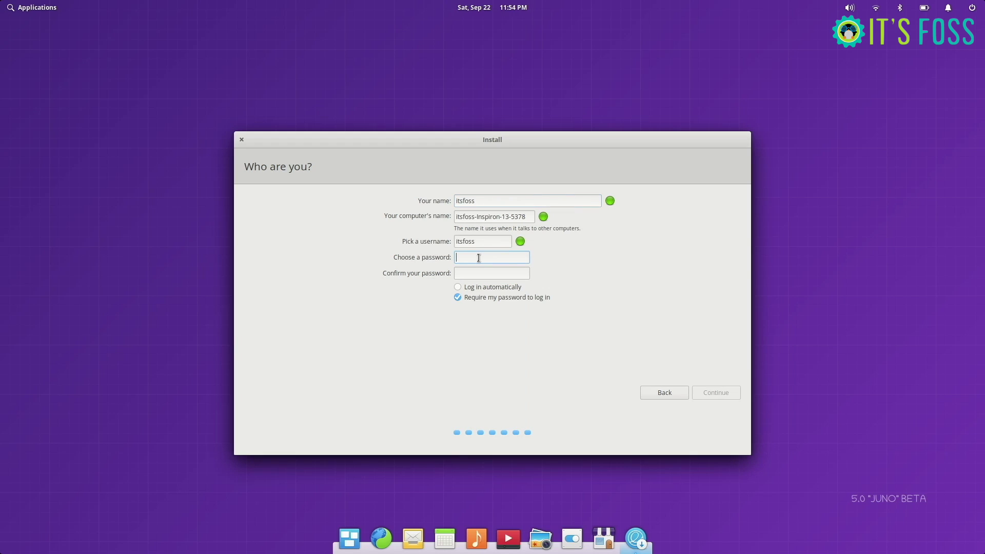
key(Tab)
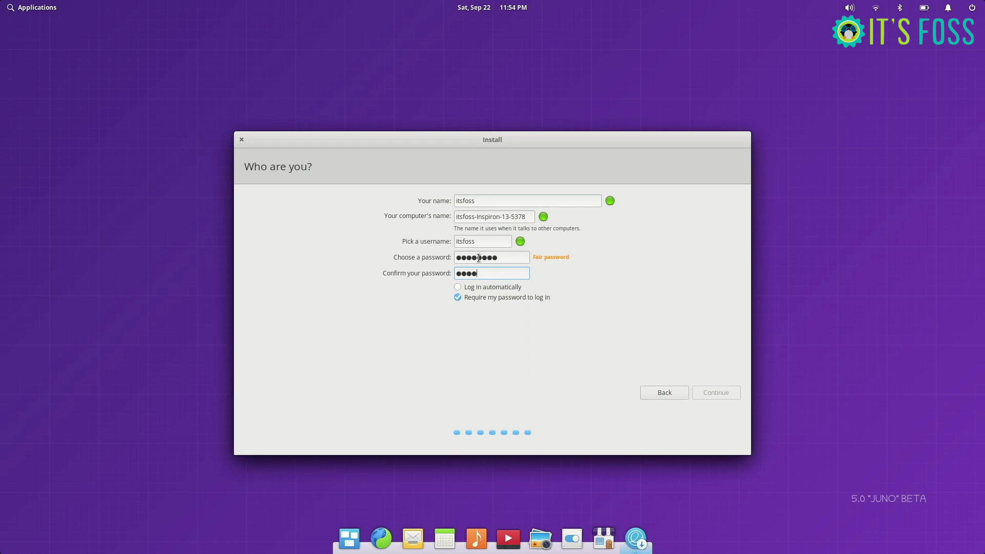
Step: Submit the account details, let installation finish, and restart into elementary OS
click(716, 393)
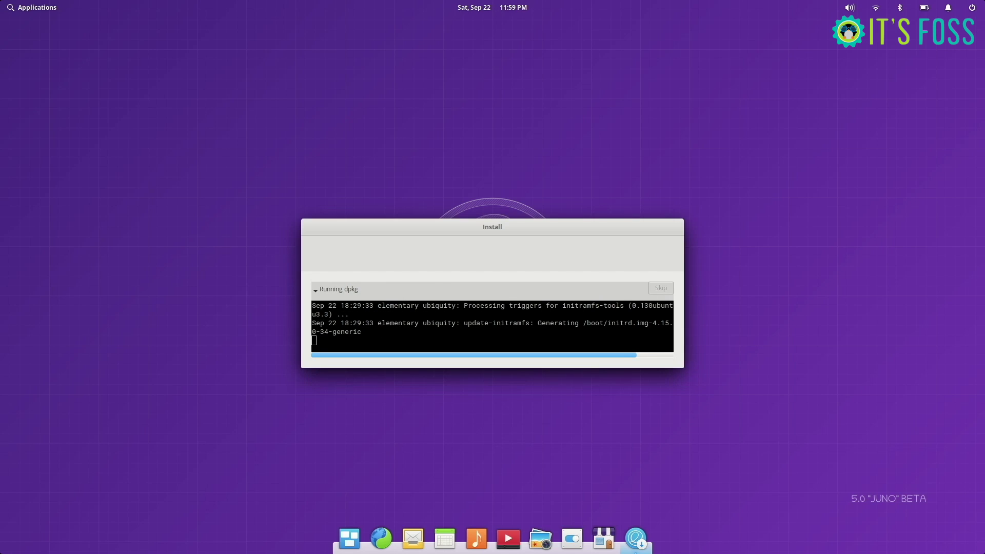
click(724, 317)
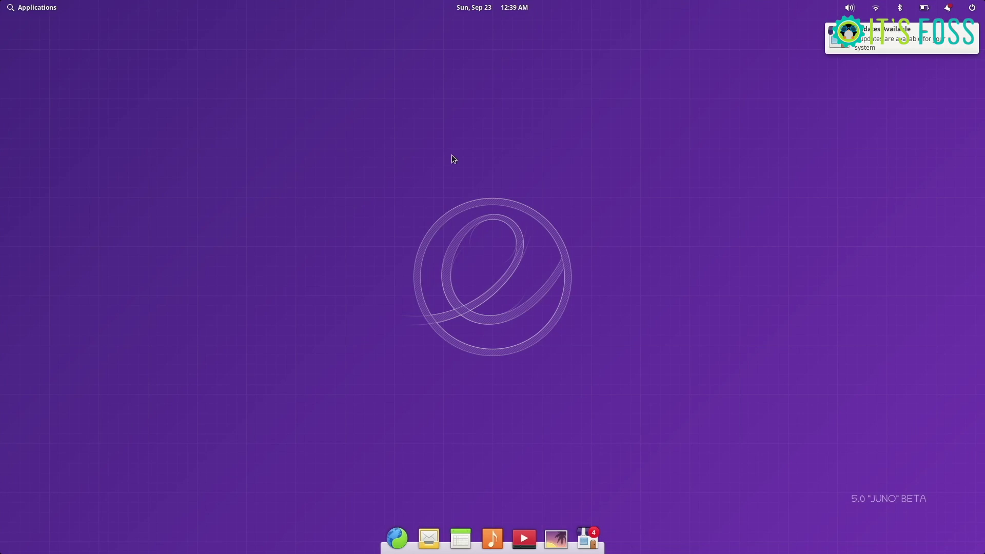
Step: Launch Files from Applications, look inside Videos, then open and scroll Pictures
click(34, 7)
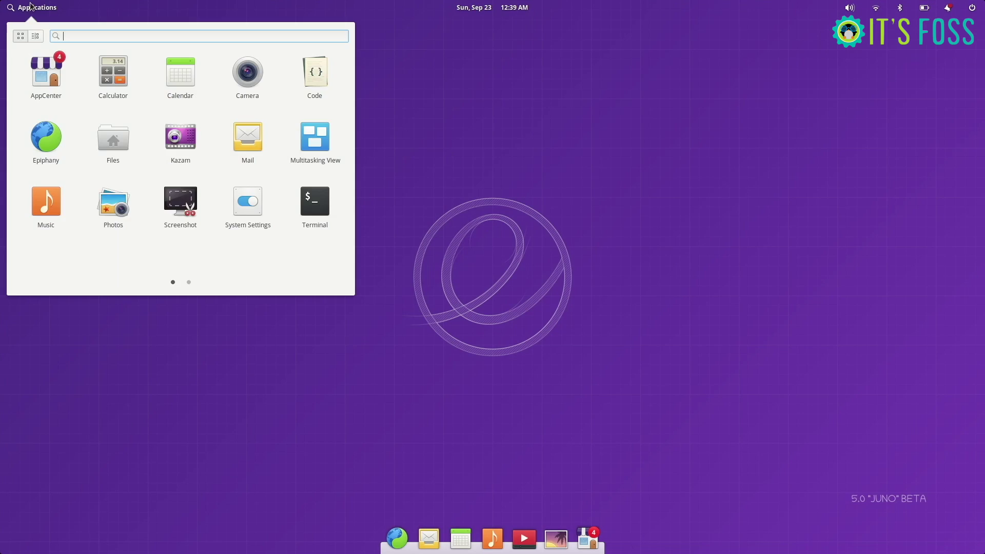
click(105, 142)
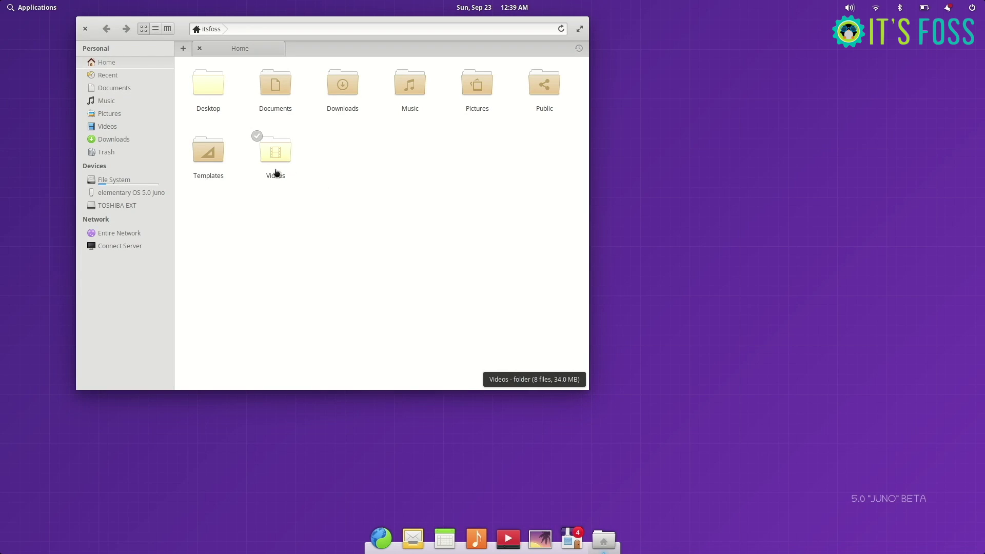
click(280, 151)
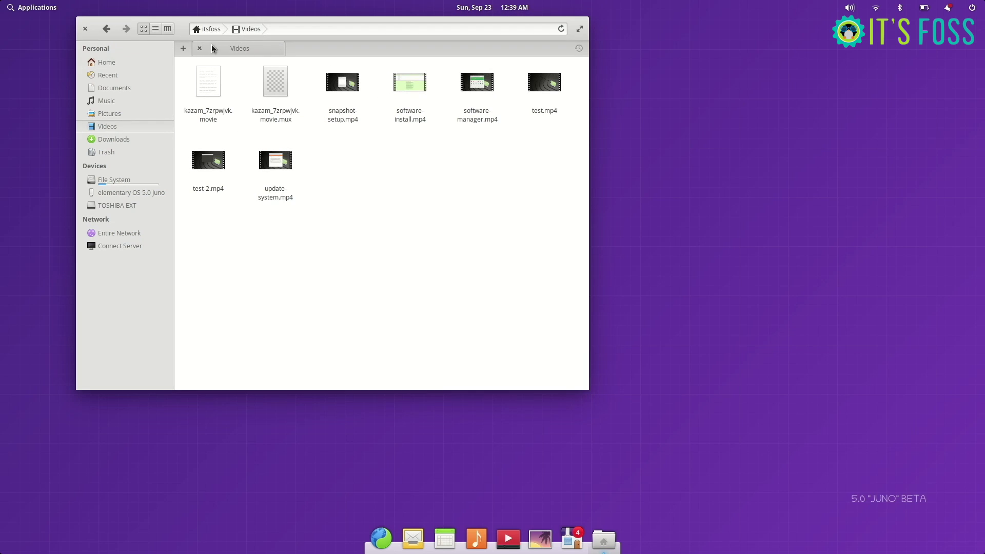
click(106, 29)
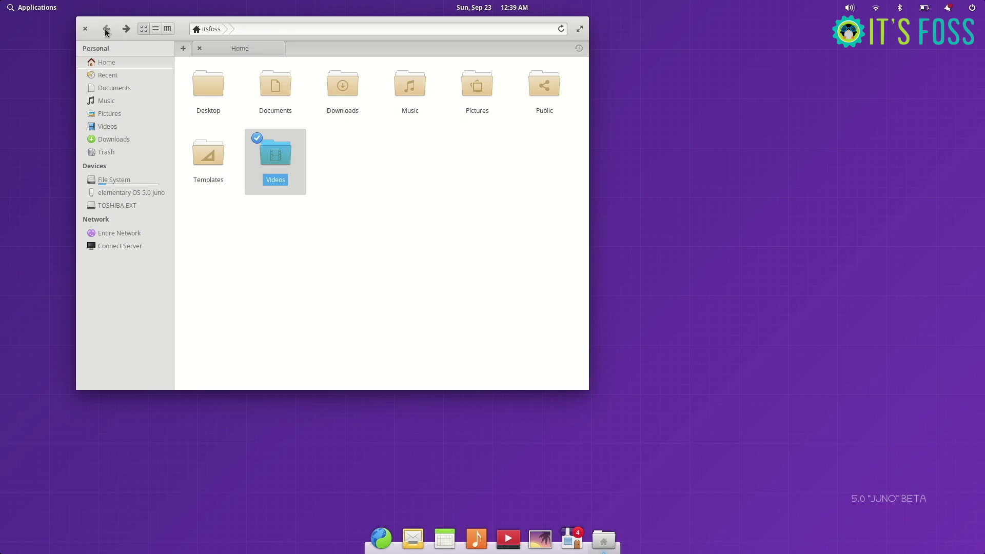
click(472, 93)
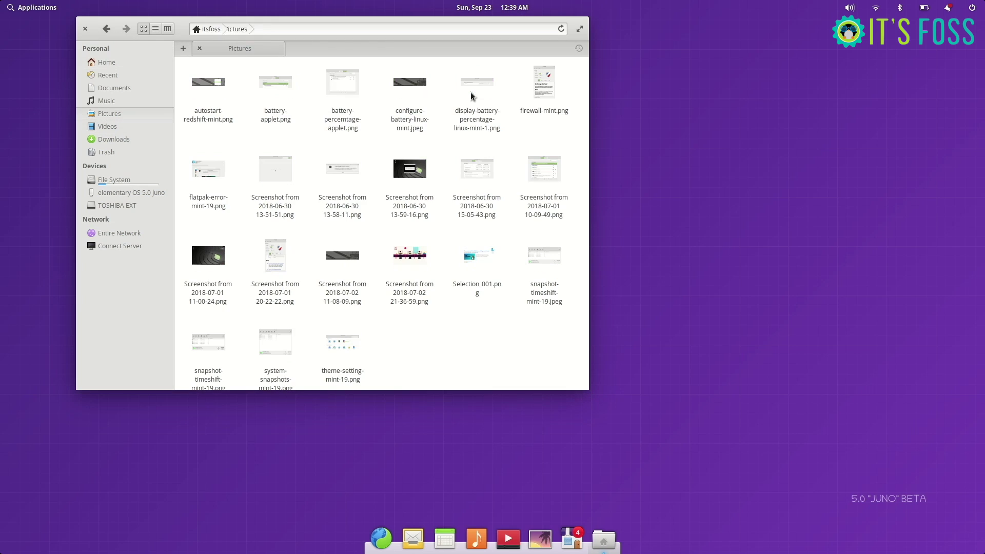
scroll(424, 272, down, 1)
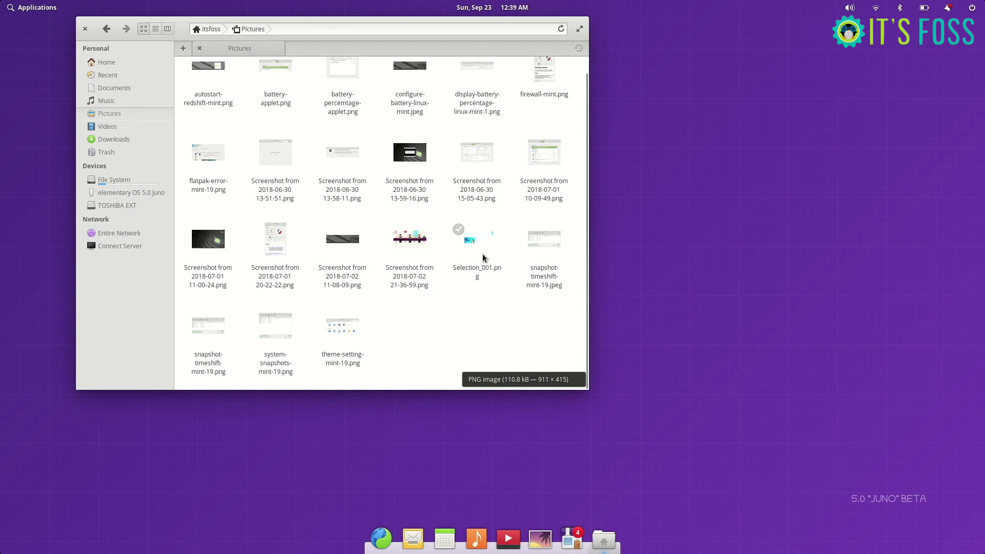
Step: View the Pictures folder's properties and close the window
right_click(465, 254)
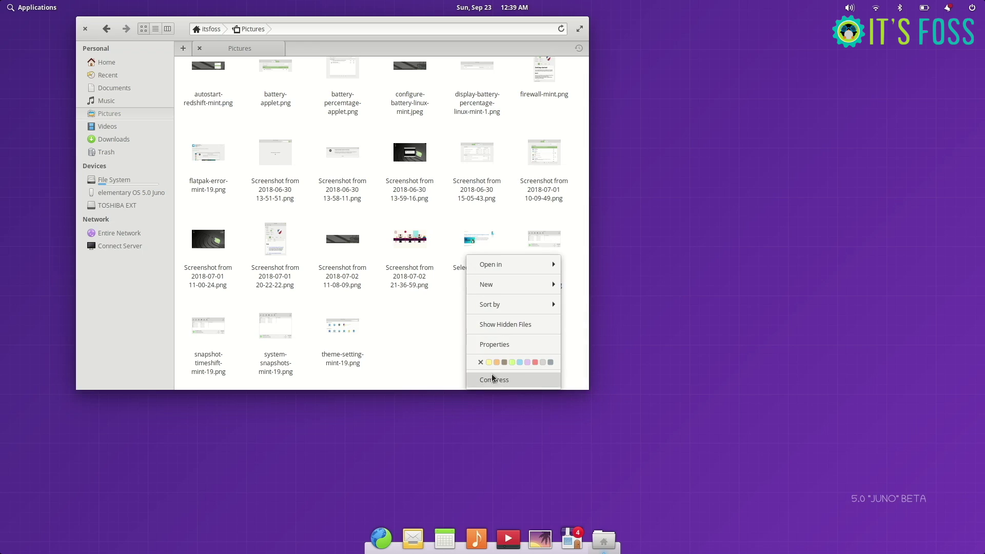
click(518, 343)
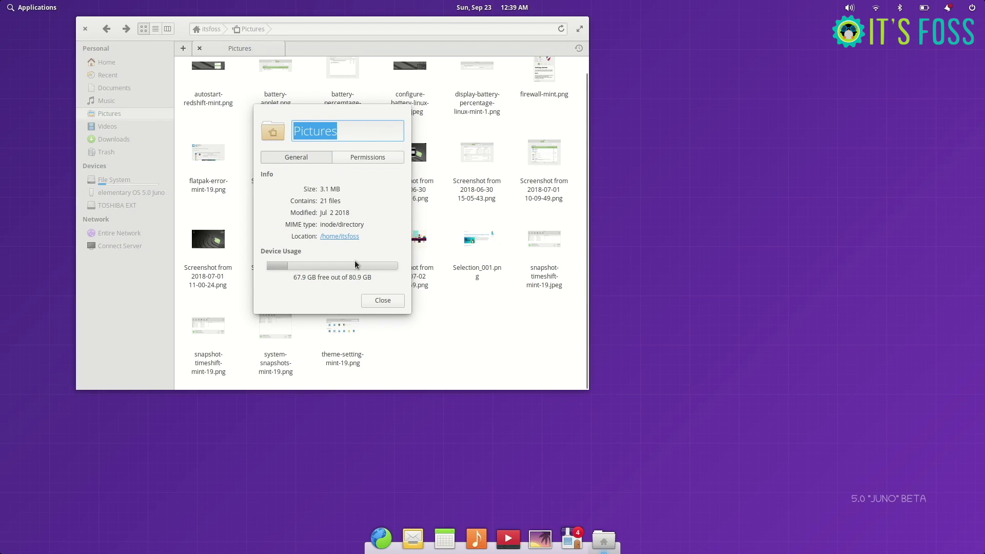
click(386, 301)
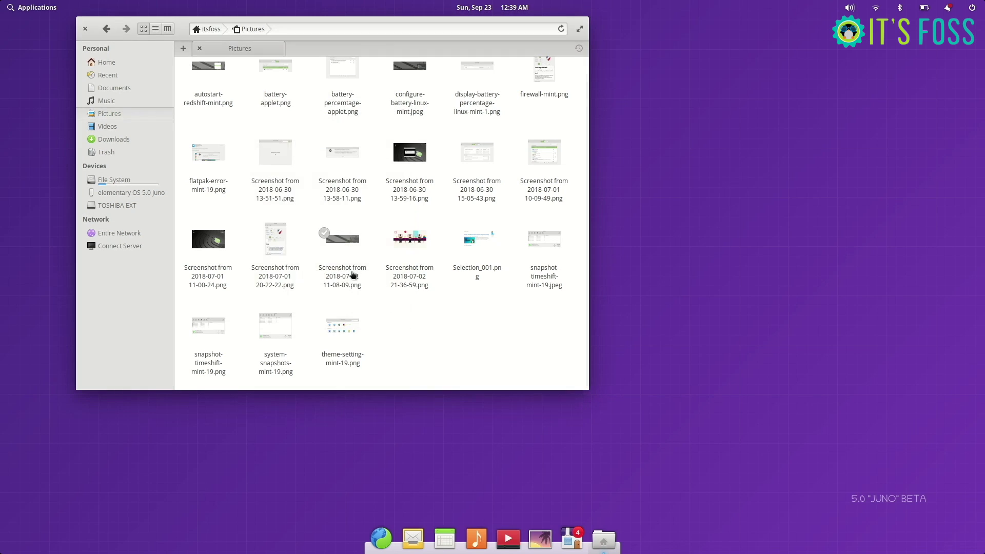
Step: Browse Music, then Documents into the empty Backups folder, and return Home
click(118, 102)
click(108, 89)
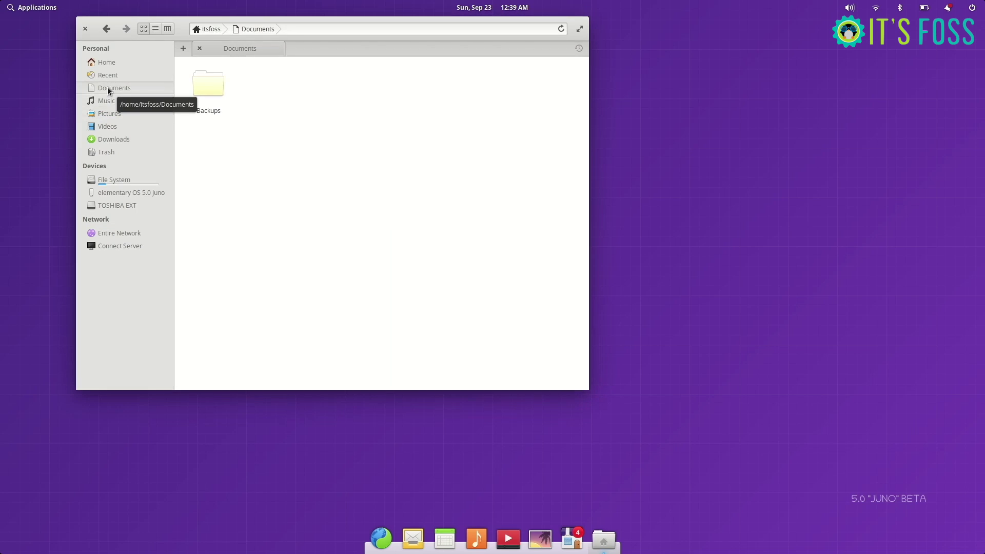
click(208, 82)
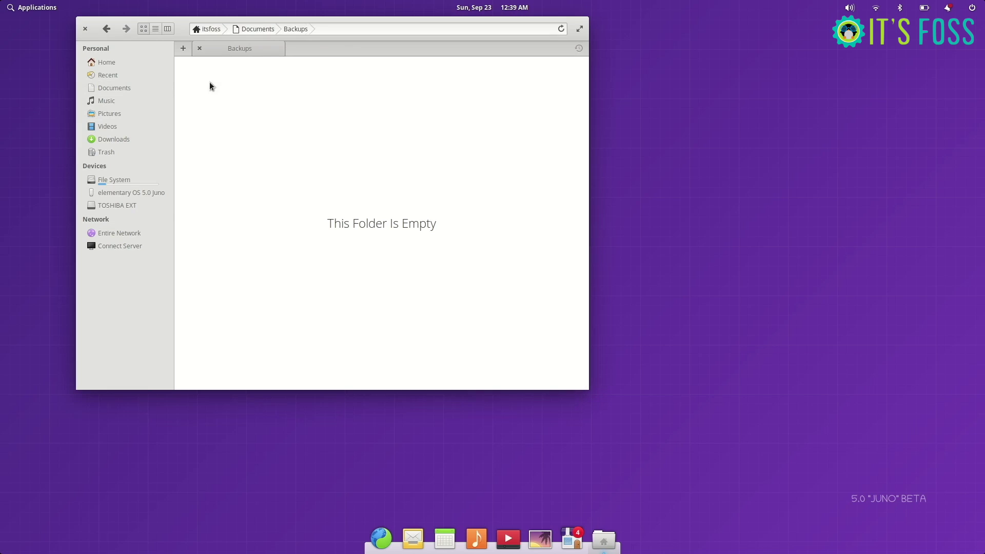
click(250, 30)
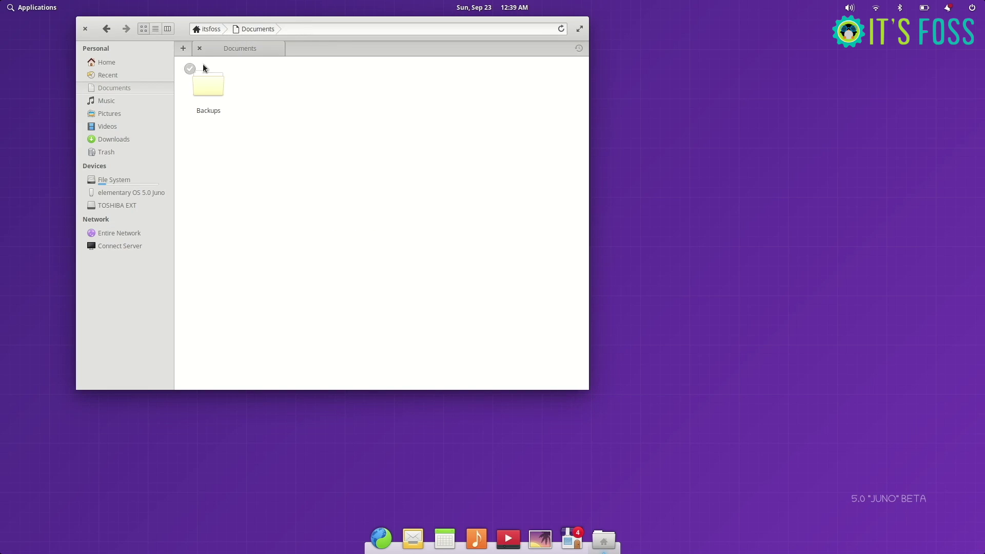
click(132, 64)
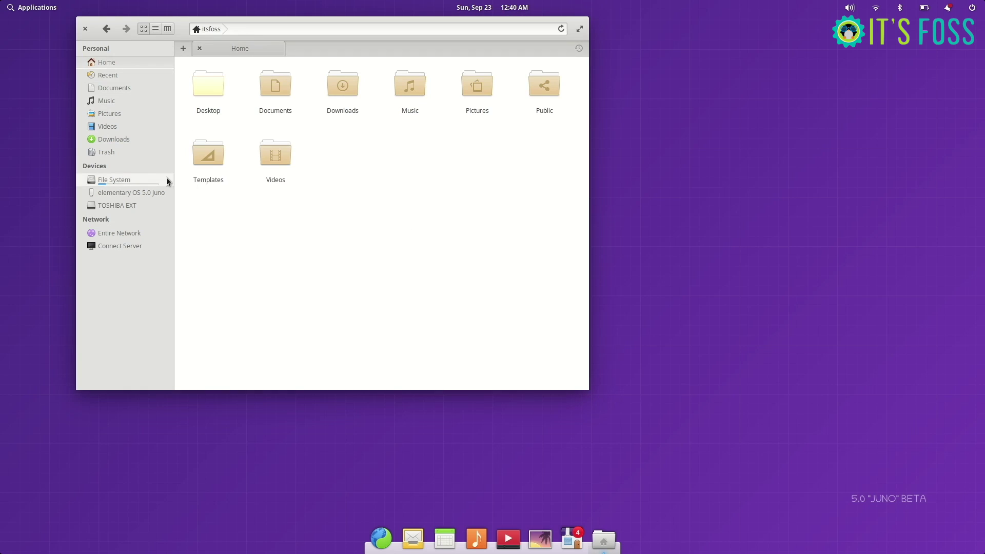
Step: Browse File System into /home and the new user's folder, then close Files
click(123, 181)
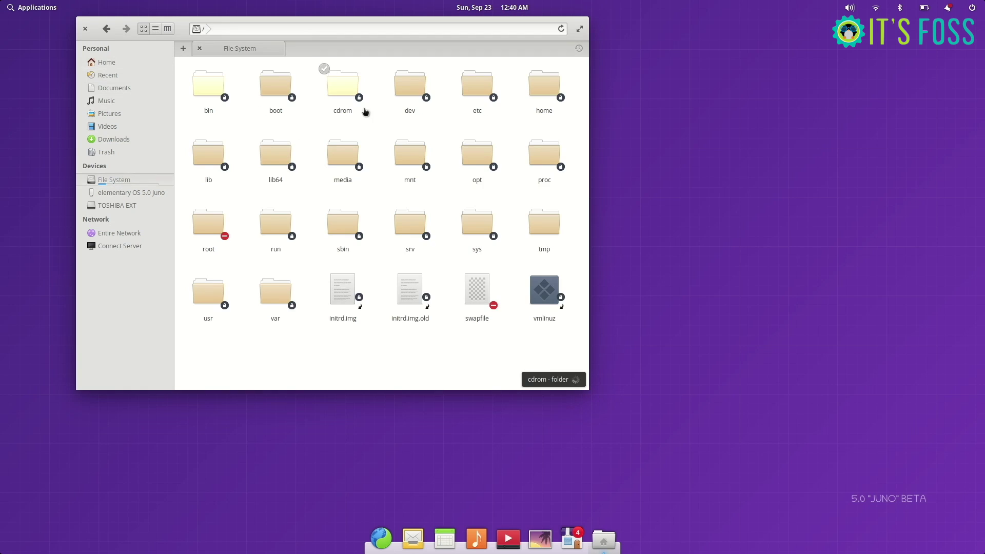
click(544, 85)
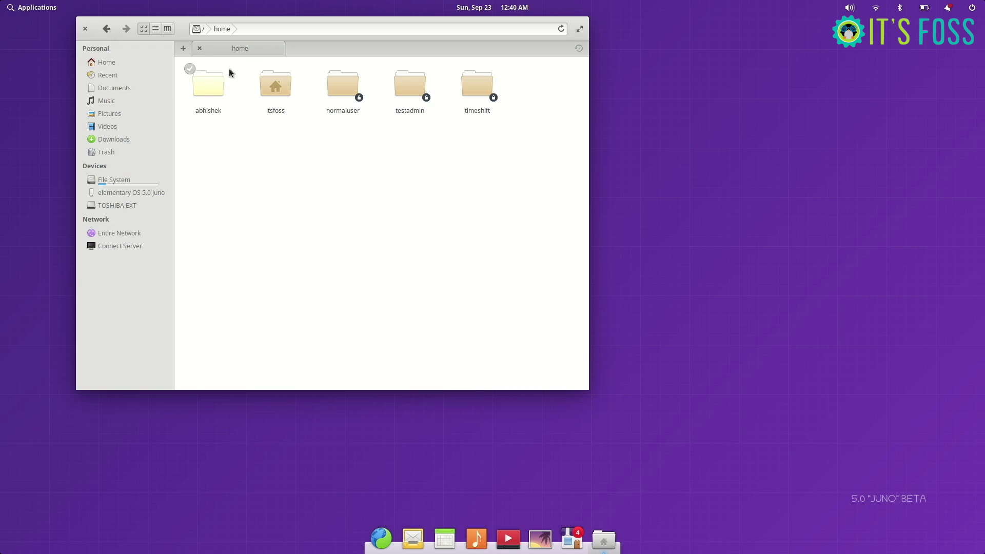
click(278, 90)
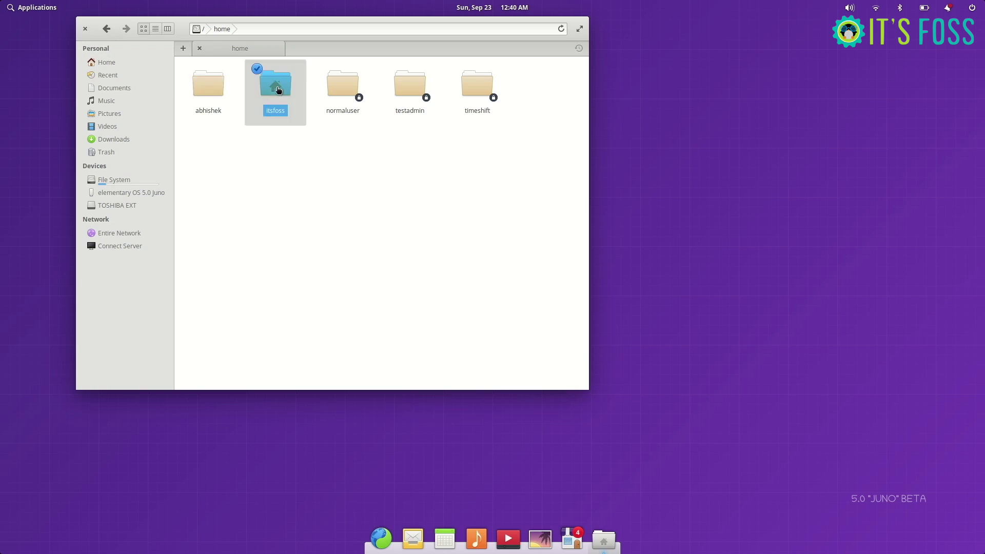
click(86, 29)
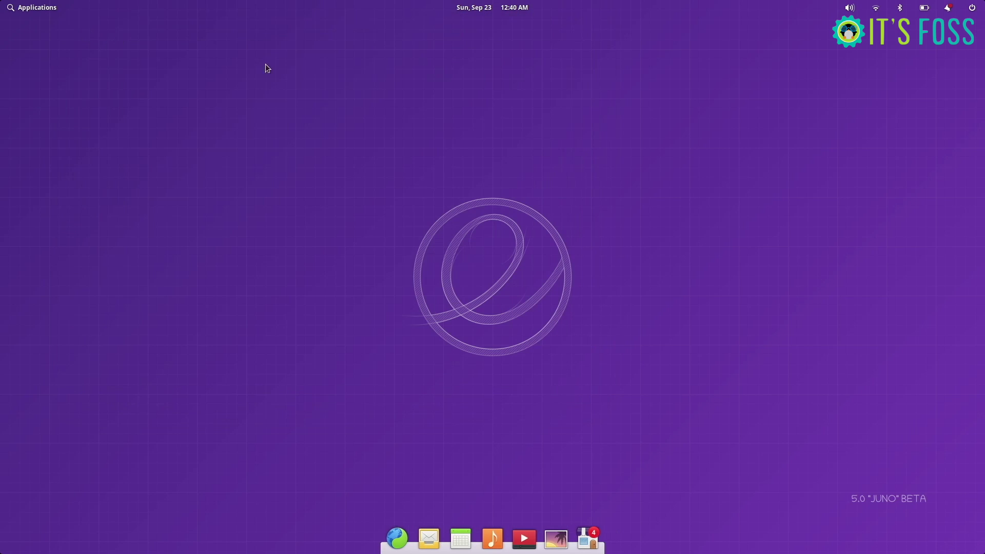